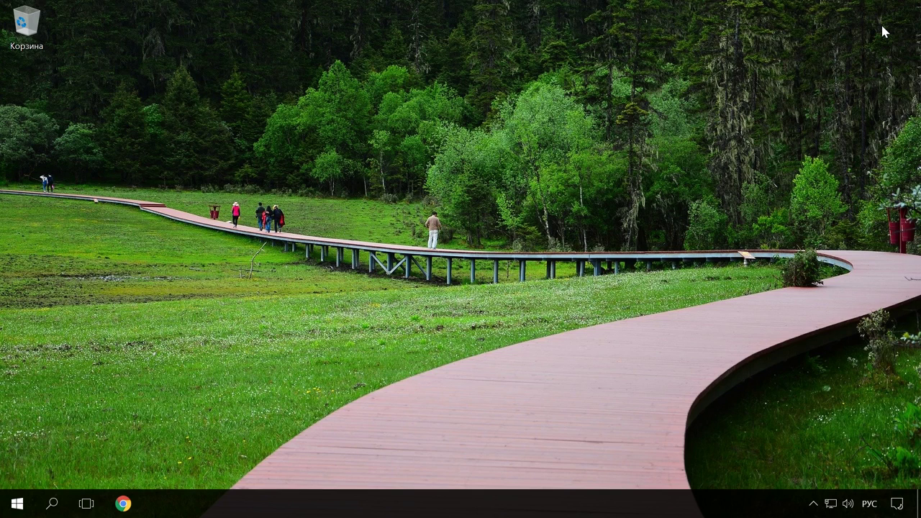
- Open the Run dialog in two different ways, closing it each time without running anything
key("super+r")
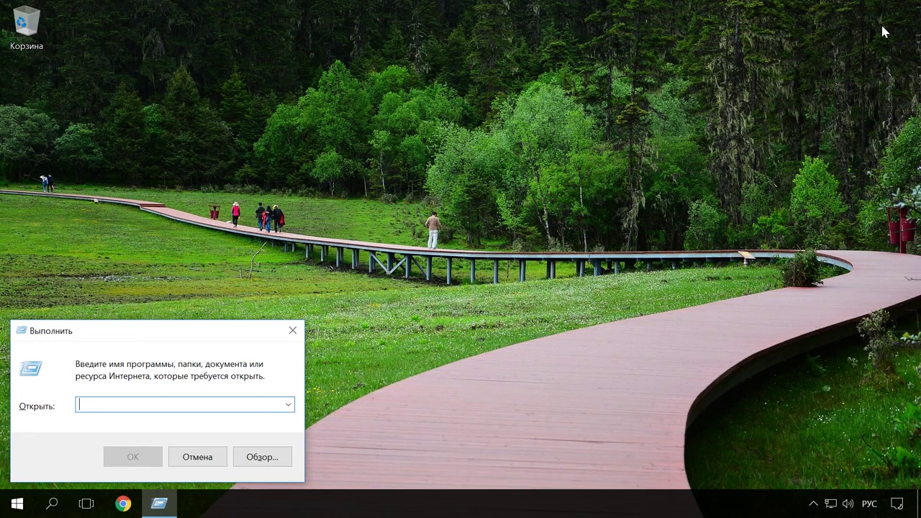
left_click(294, 330)
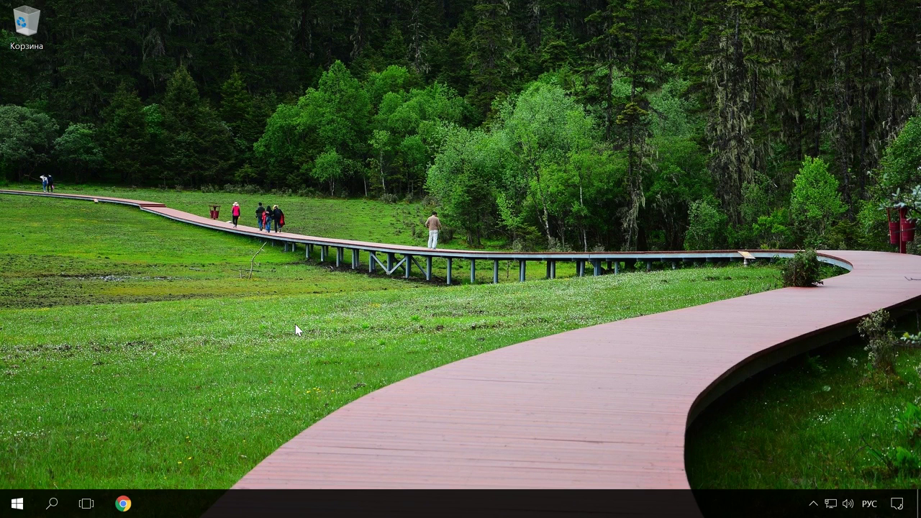
right_click(21, 502)
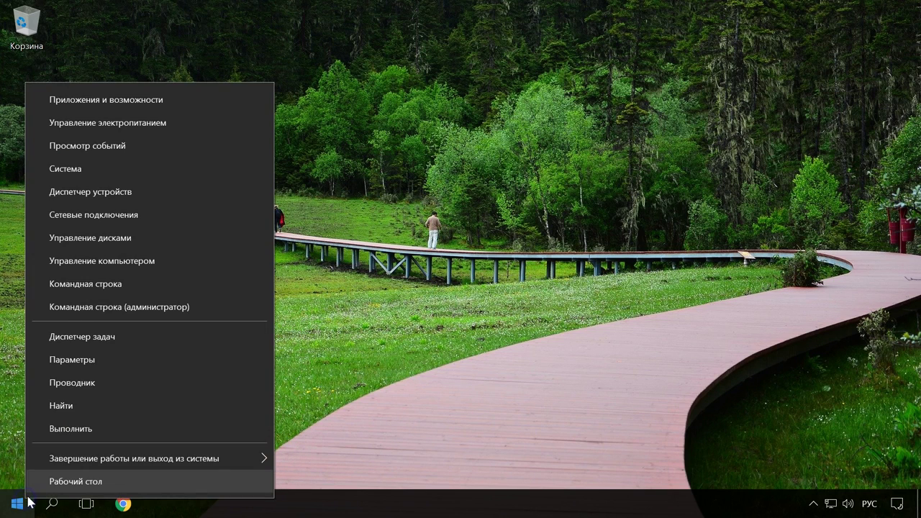
left_click(117, 430)
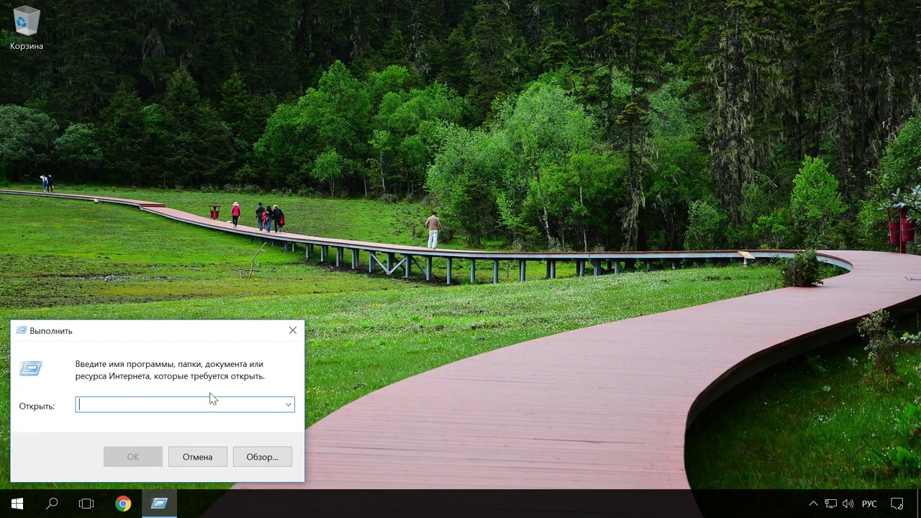
left_click(292, 332)
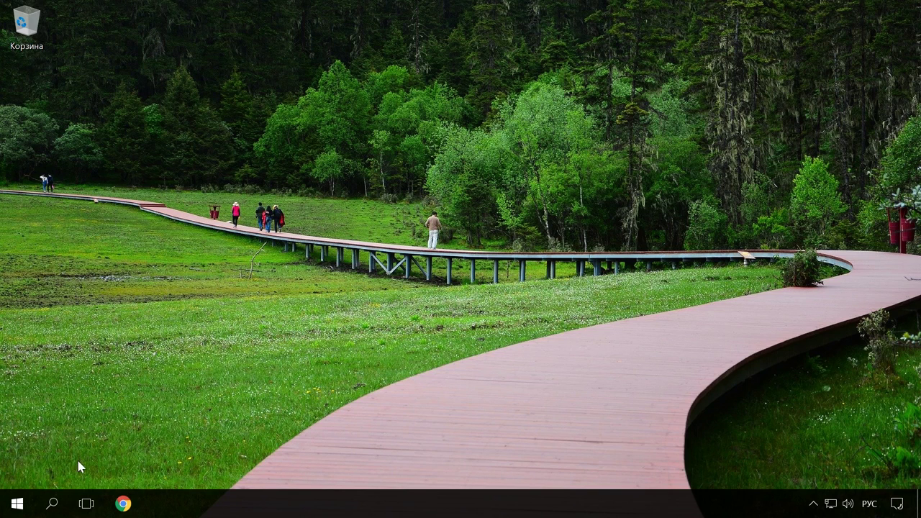
- Find the Выполнить (Run) application through Windows search and open it
left_click(53, 504)
type("выпол")
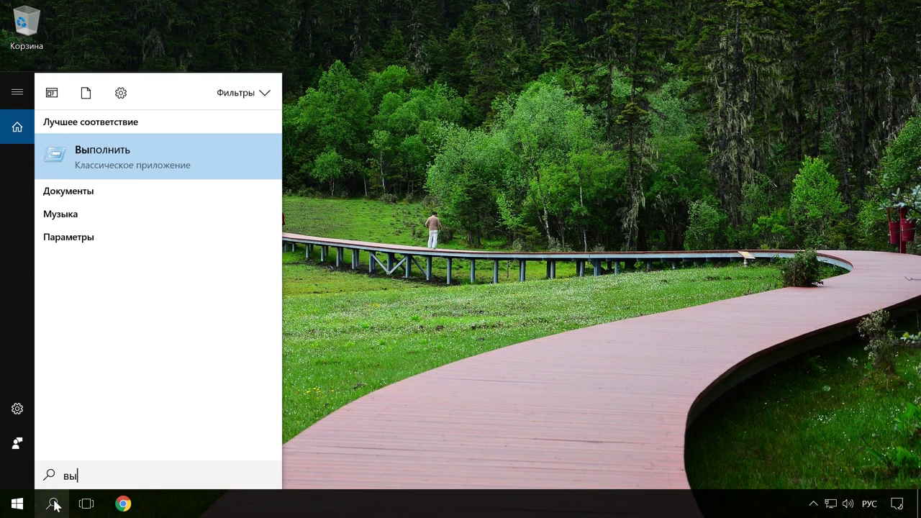
left_click(147, 164)
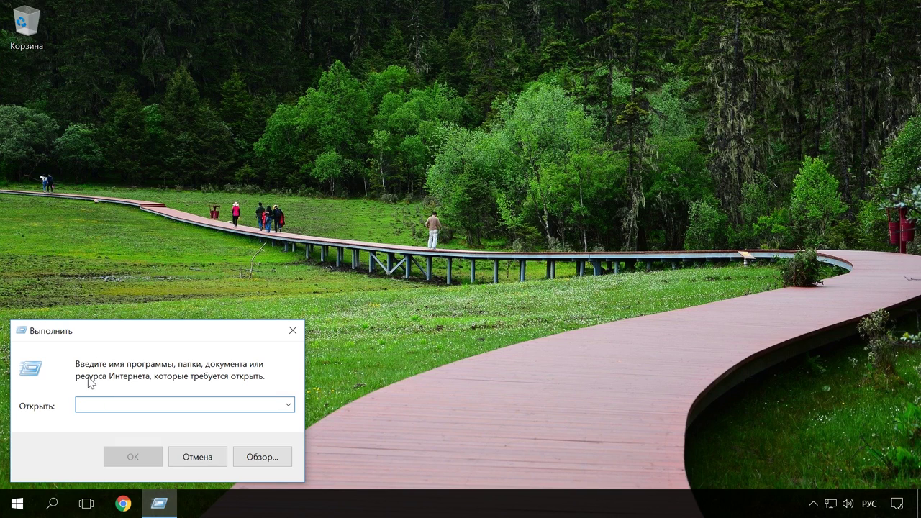
- Switch the input language to English, run winver to view the Windows version information, and close the window
left_click(92, 403)
key("alt+shift")
type("win")
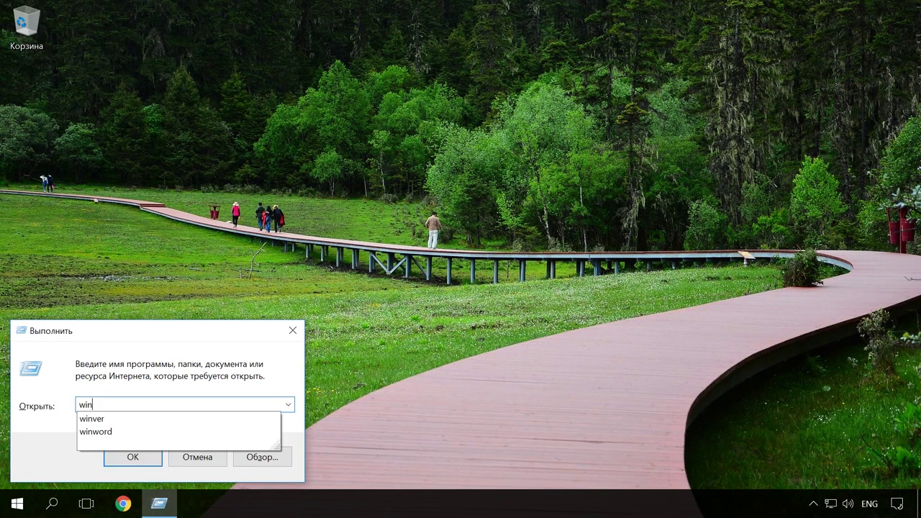
type("ver")
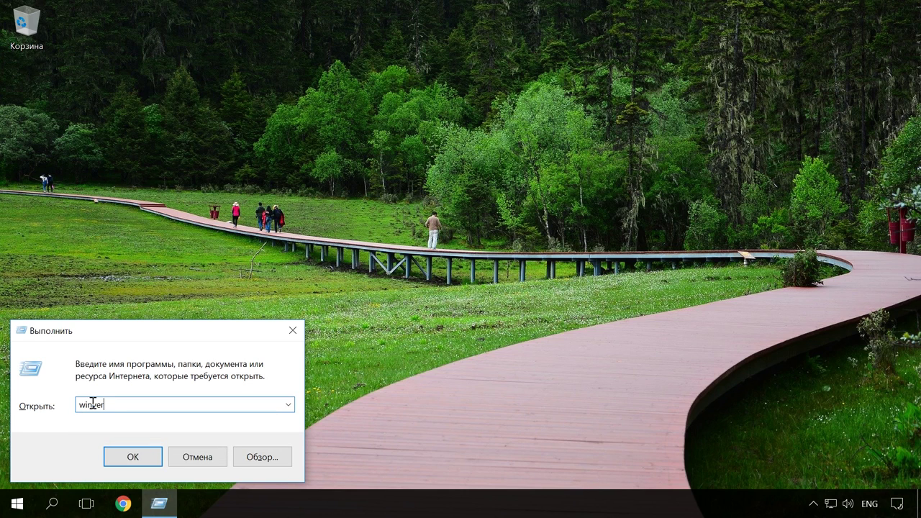
left_click(133, 459)
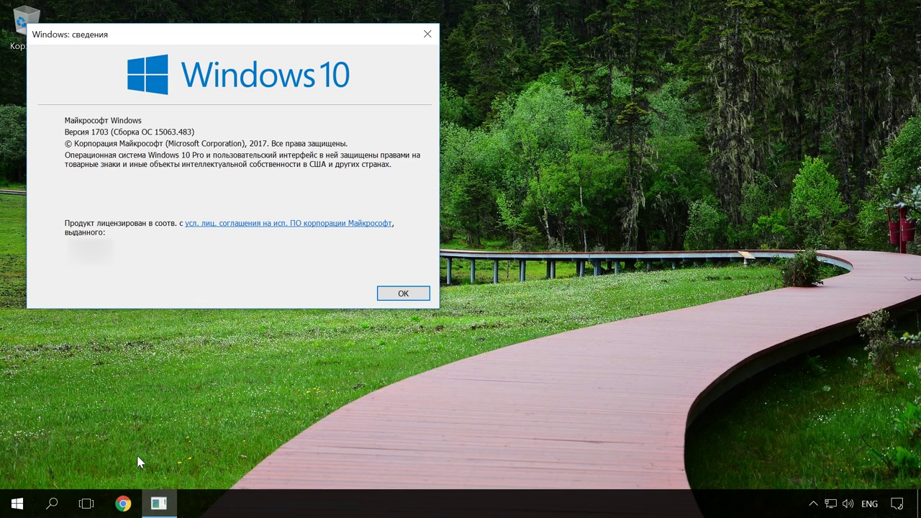
left_click(428, 35)
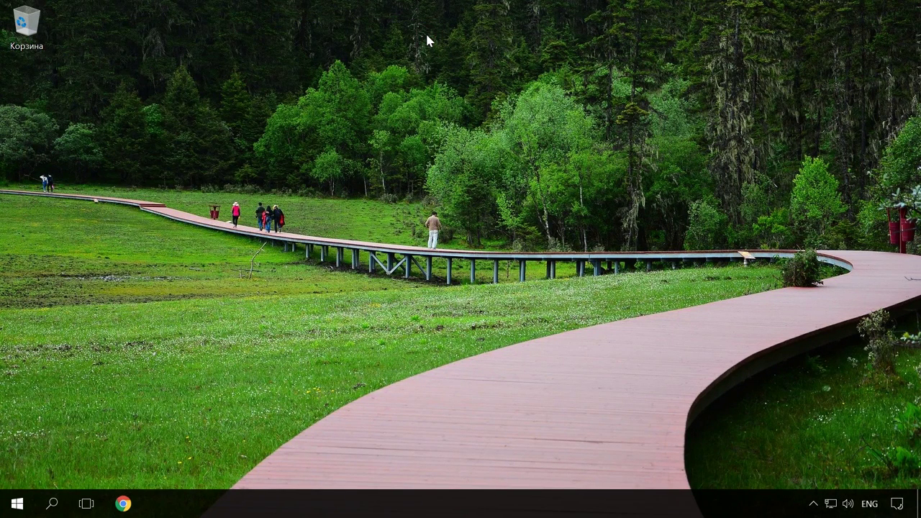
- Launch the Opera browser through the Run dialog and close it
key("super+r")
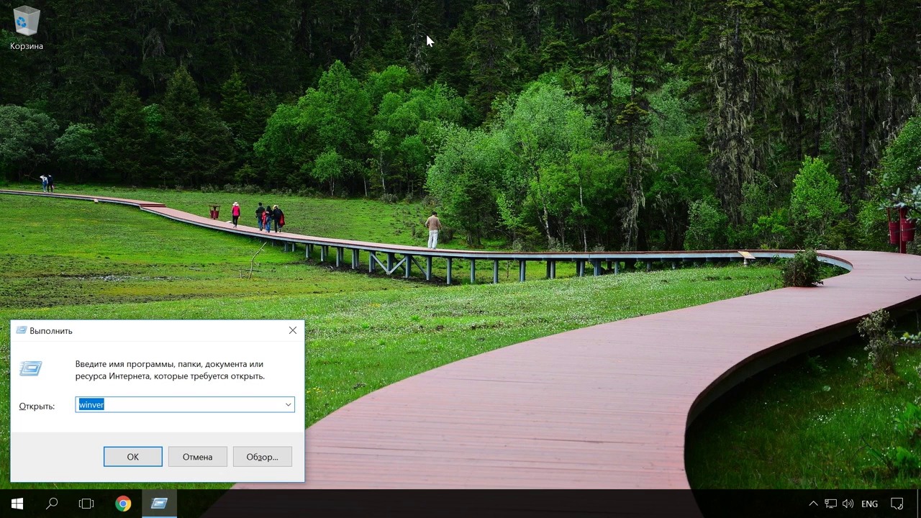
type("cmd")
key("Return")
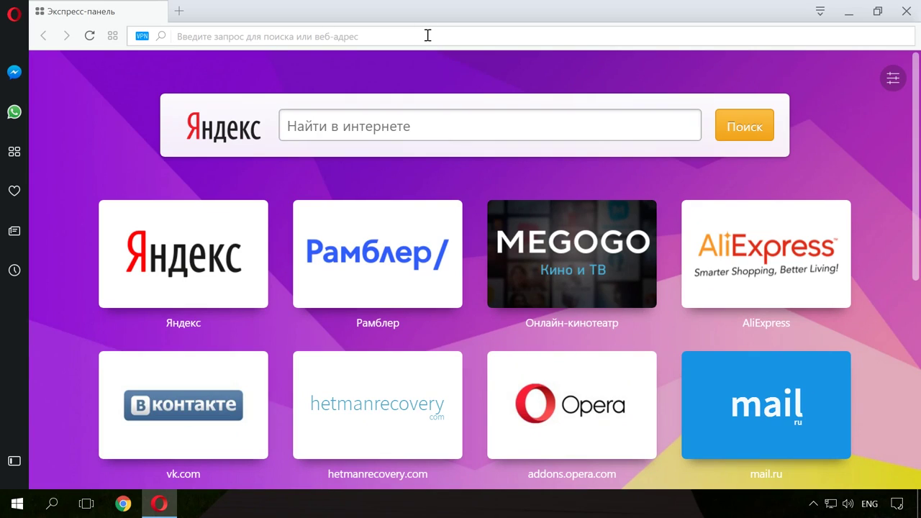
left_click(906, 12)
- Launch the Chrome browser with the Run command chrome and close it
key("super+r")
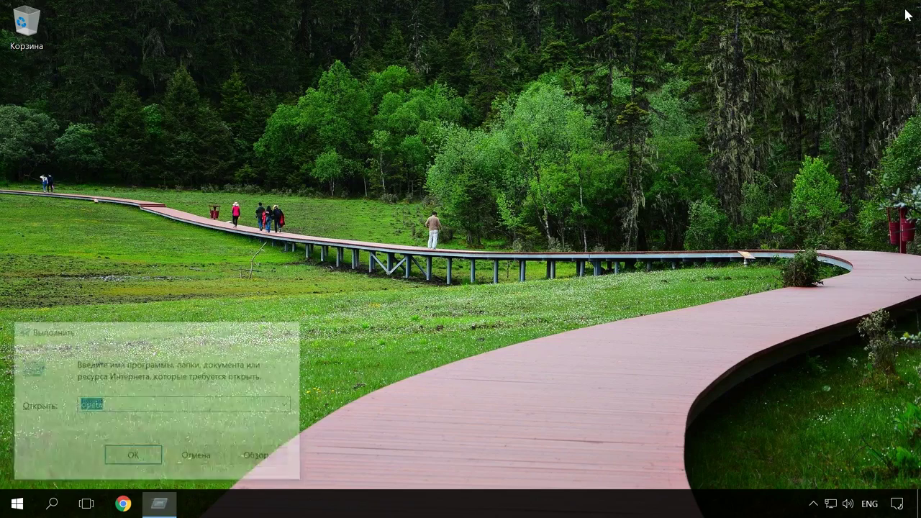
type("chrome")
key("Return")
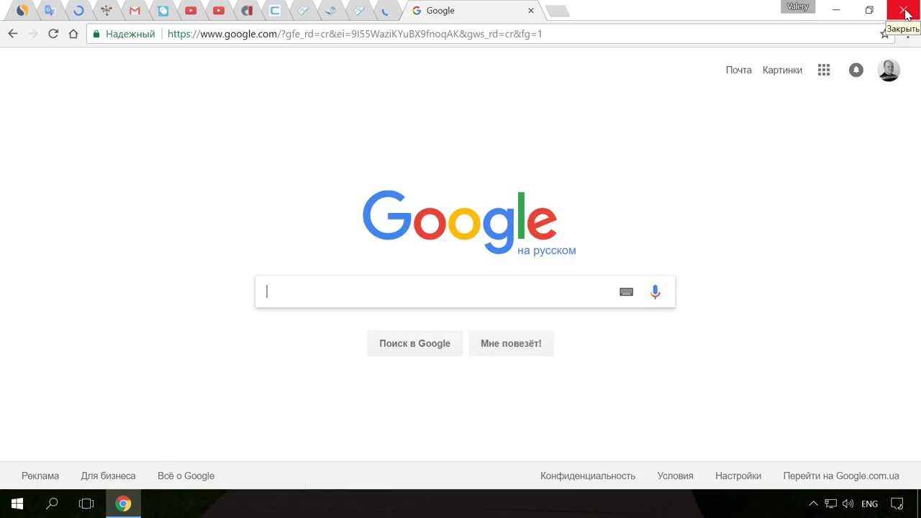
left_click(906, 11)
- Launch Excel with the Run command excel and close it
key("super+r")
type("excel")
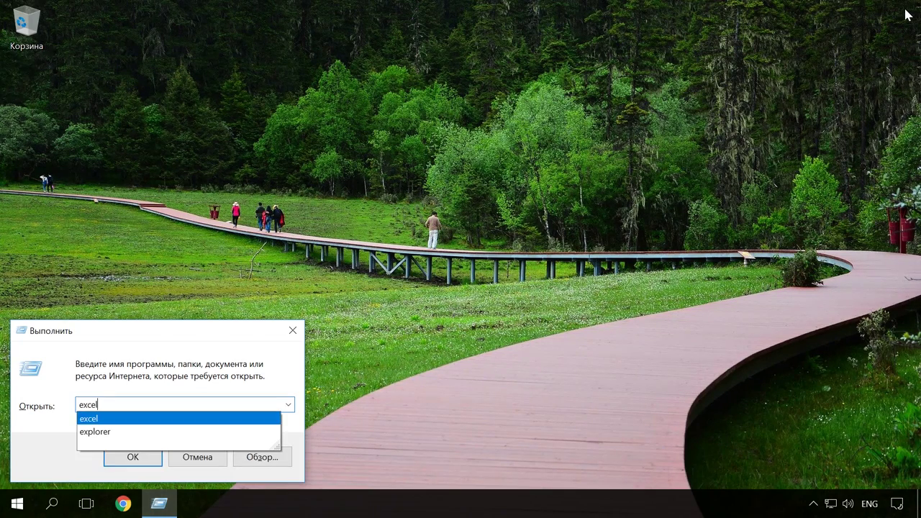
key("Return")
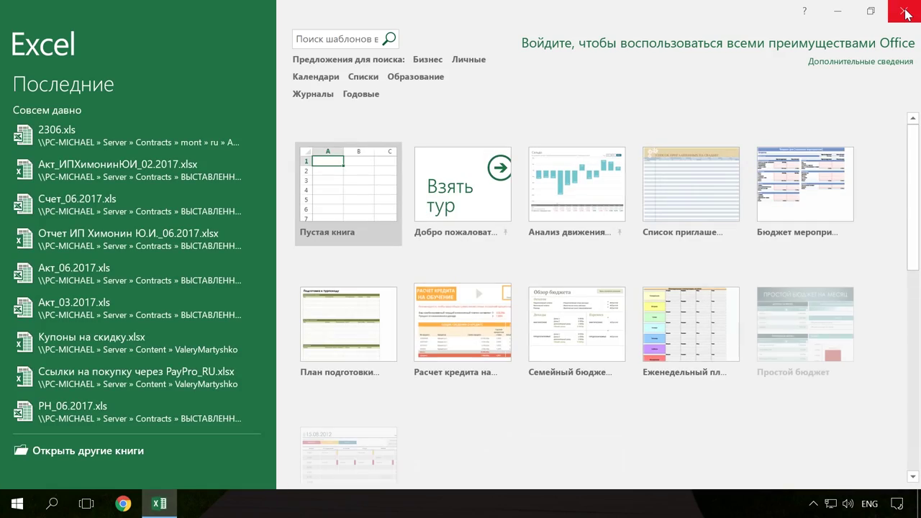
left_click(905, 13)
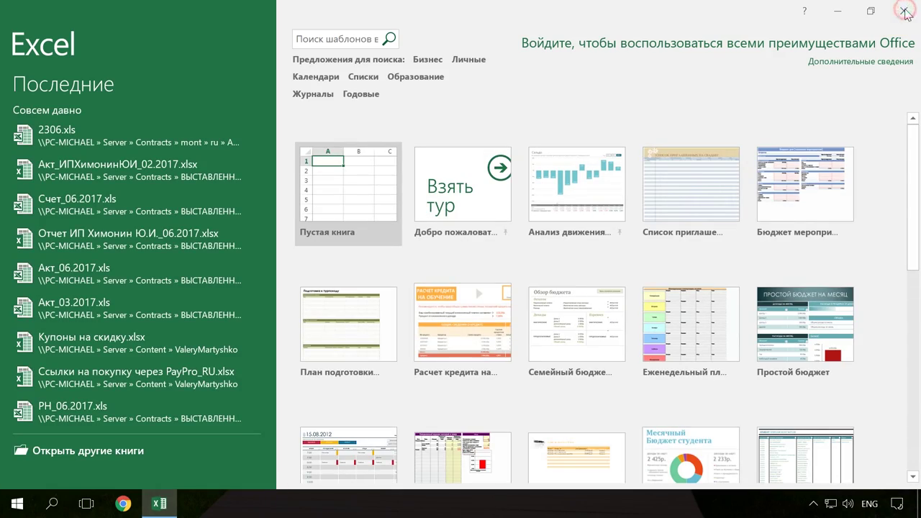
- Launch Word by choosing the winword command in the Run dialog, and close it
key("super+r")
key("BackSpace")
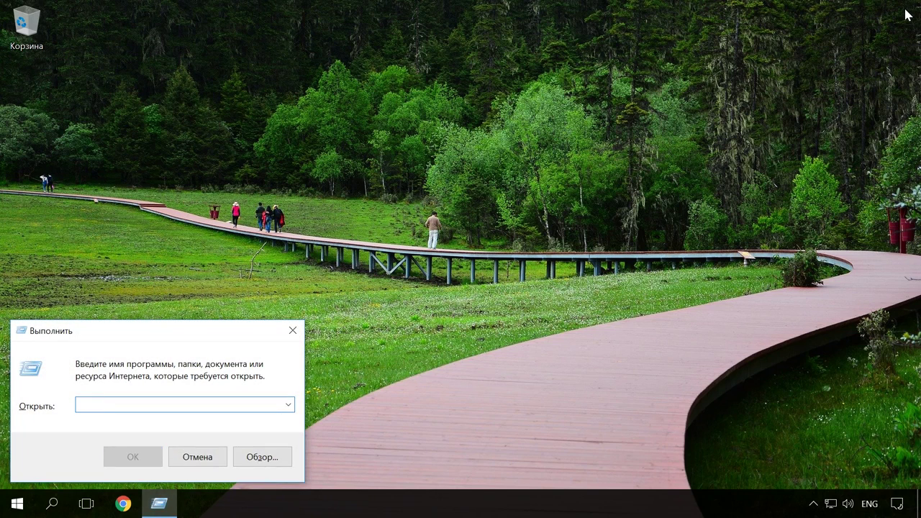
type("win")
key("Down")
key("Down")
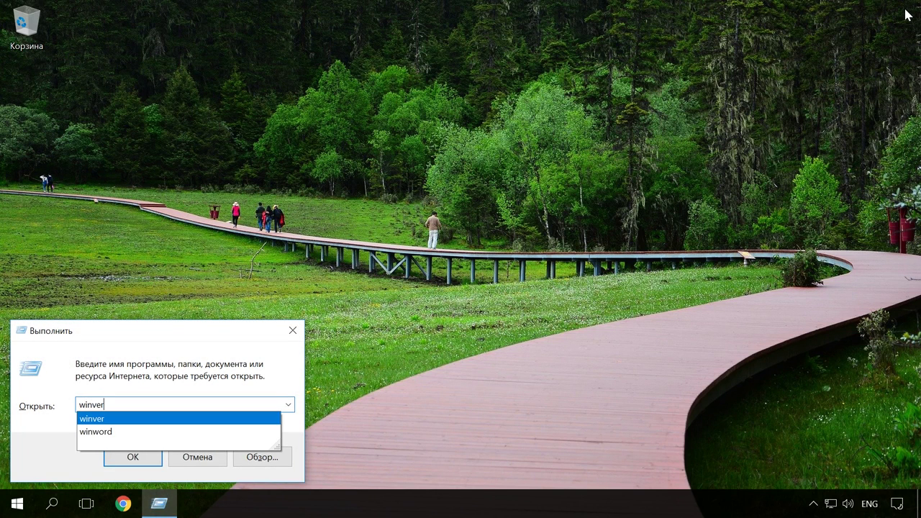
key("Return")
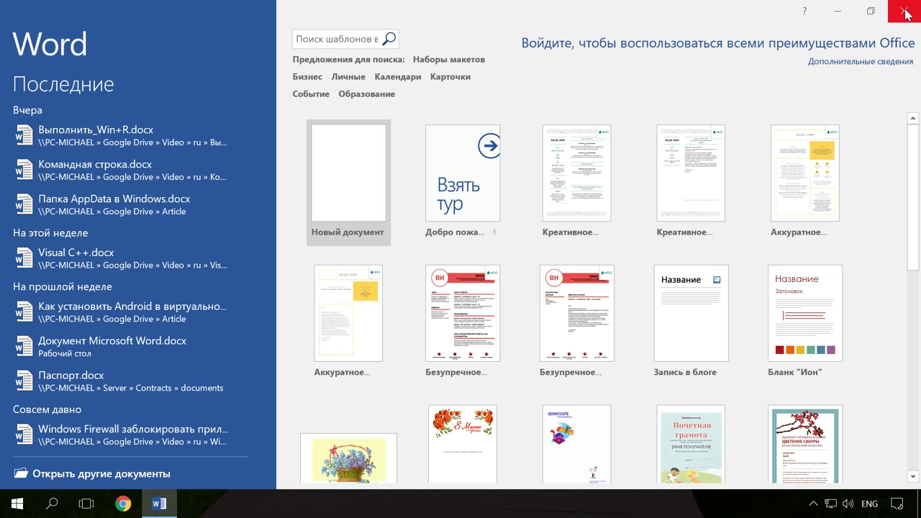
left_click(905, 15)
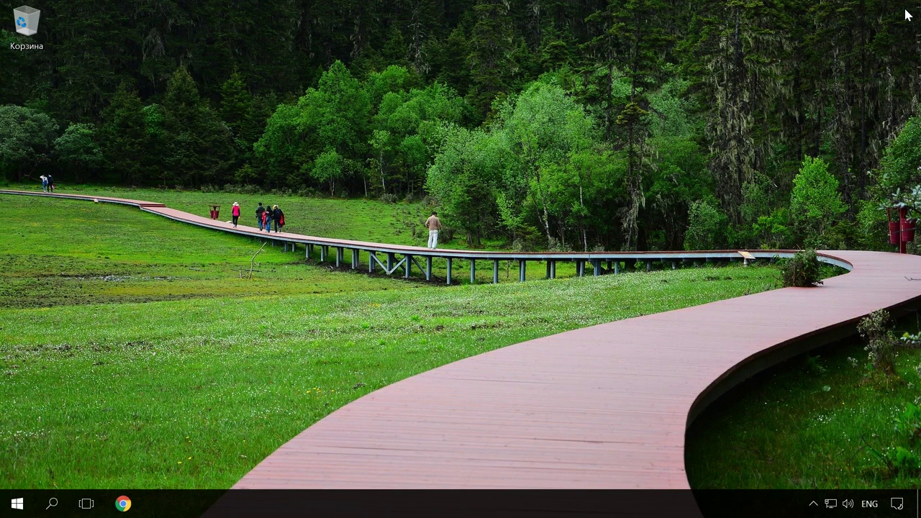
- Open File Explorer by choosing the explorer command in the Run dialog, and close its window
key("super+r")
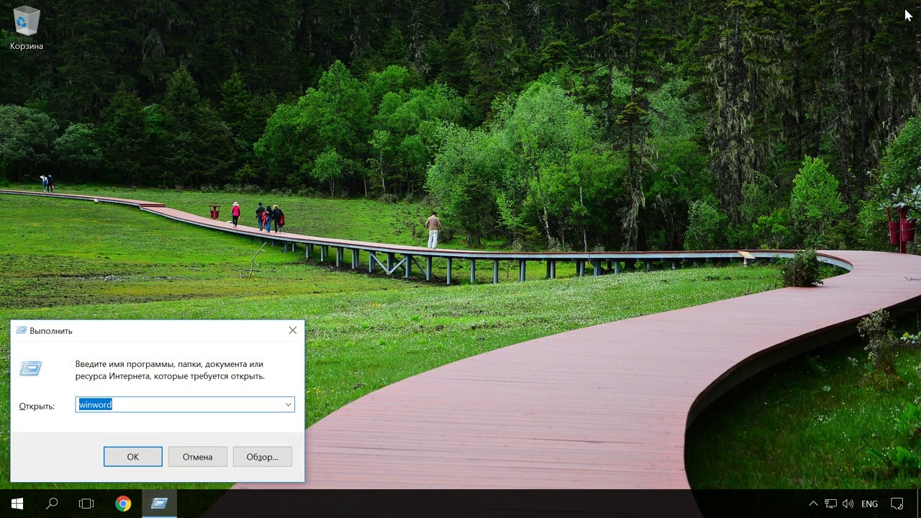
key("BackSpace")
type("ex")
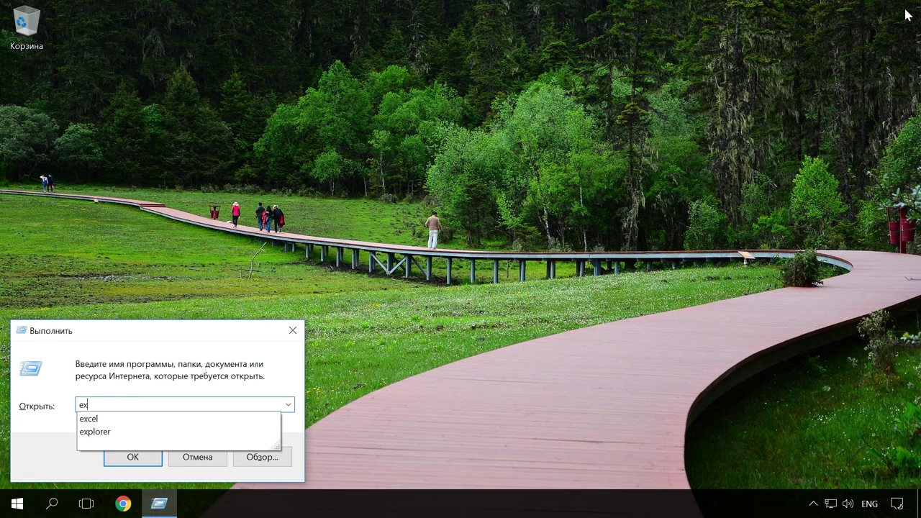
key("Down")
key("Down")
key("Return")
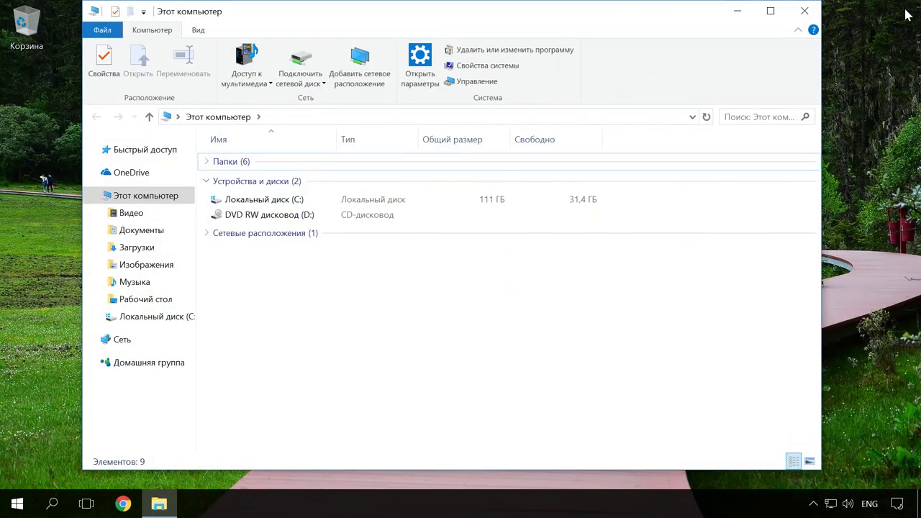
left_click(804, 10)
- Open the AppData Roaming folder using the Run command suggested for %app, and close the folder window
key("super+r")
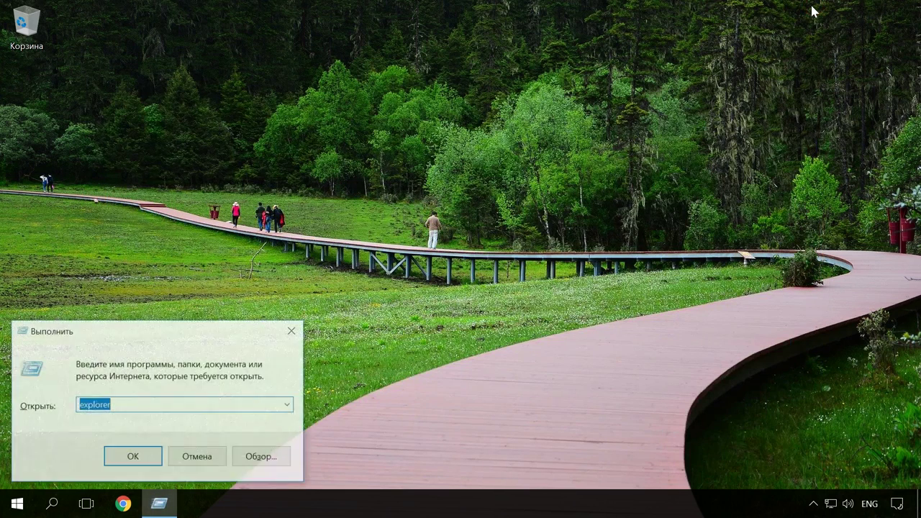
type("%app")
key("Down")
key("Return")
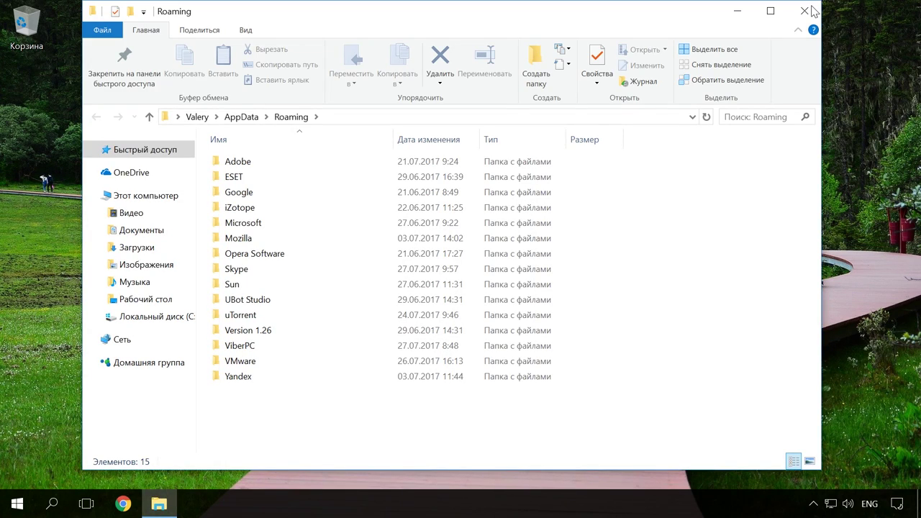
left_click(810, 11)
- Open the Documents folder with the Run command documents and close its window
key("super+r")
type("do")
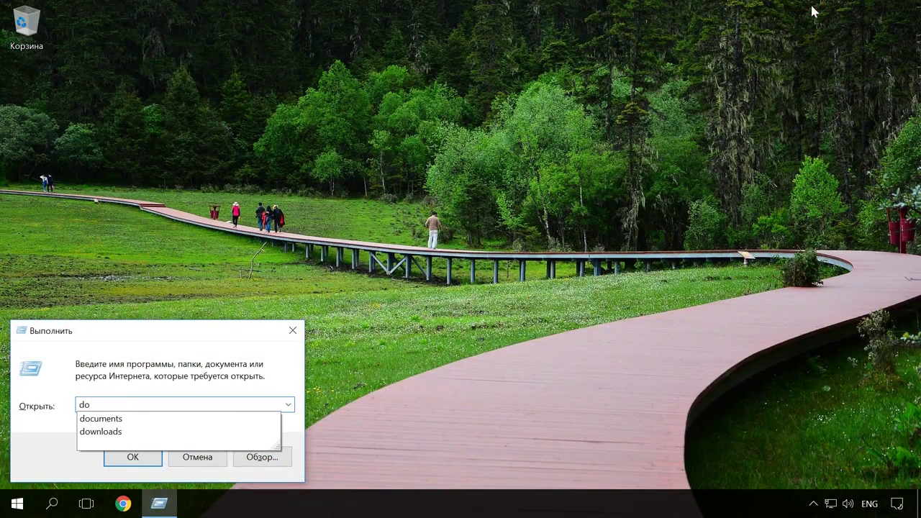
key("Down")
key("Return")
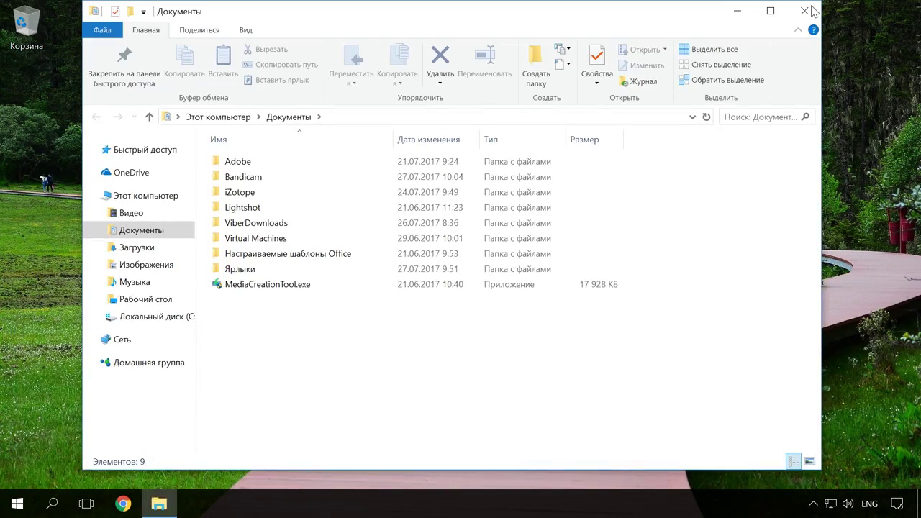
left_click(812, 10)
- Open the Downloads folder with the Run command downloads and close its window
key("super+r")
type("dow")
key("Down")
key("Return")
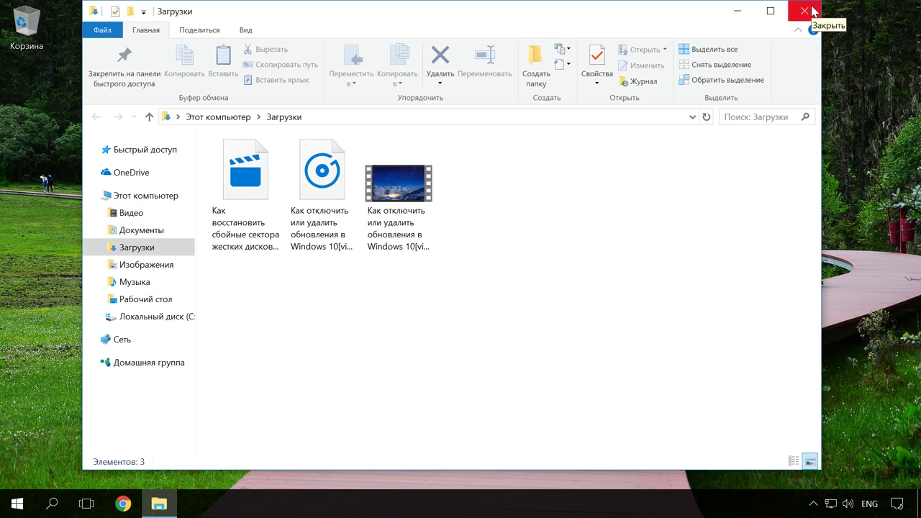
left_click(804, 11)
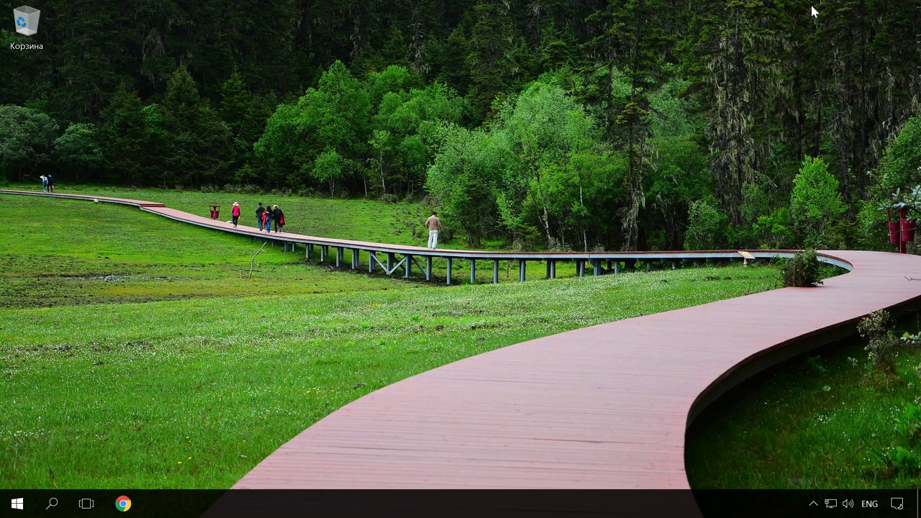
- Open the Registry Editor with the Run command regedit and collapse the HKEY_CLASSES_ROOT branch
key("super+r")
type("reg")
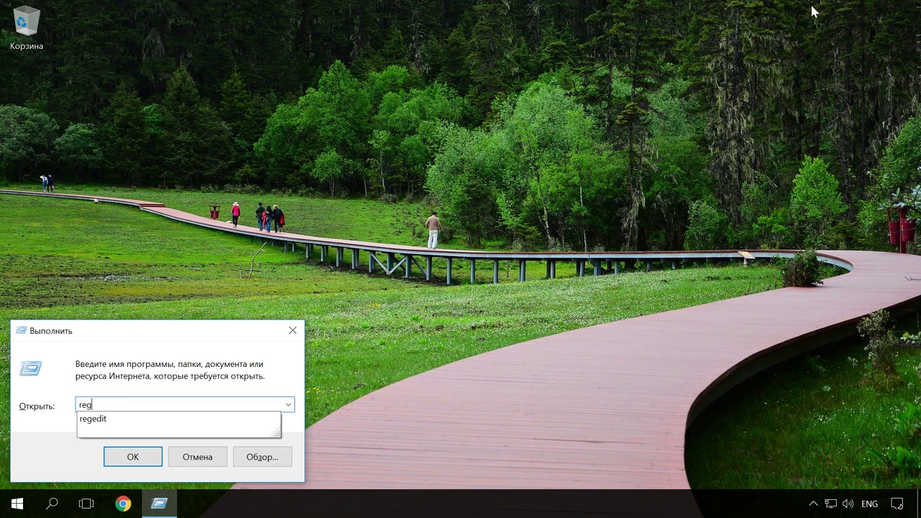
key("Down")
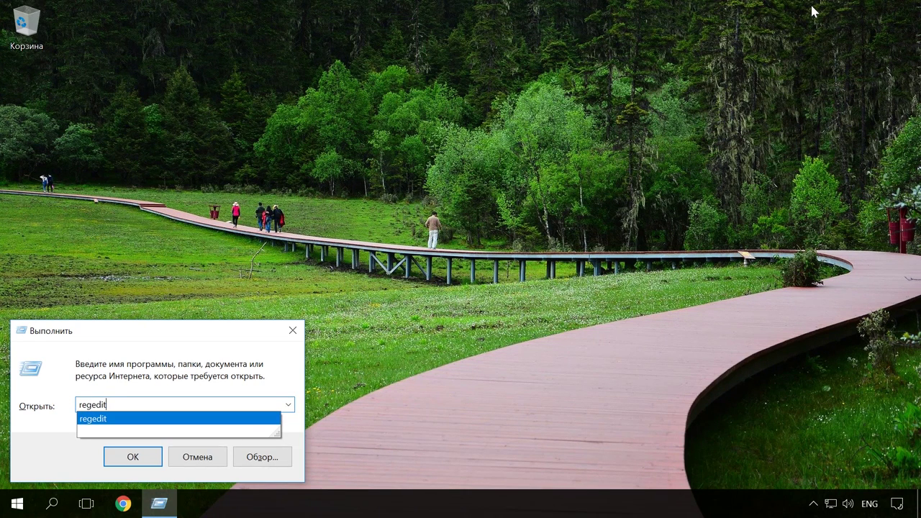
key("Return")
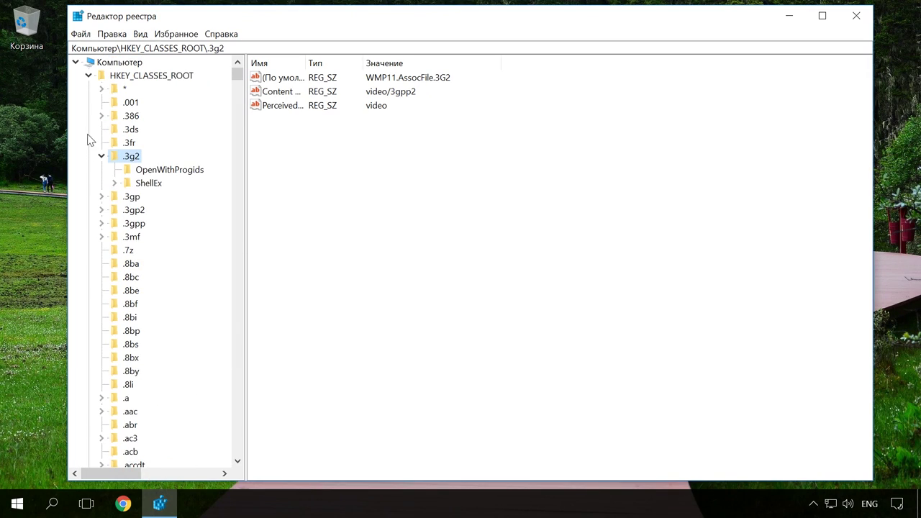
left_click(89, 76)
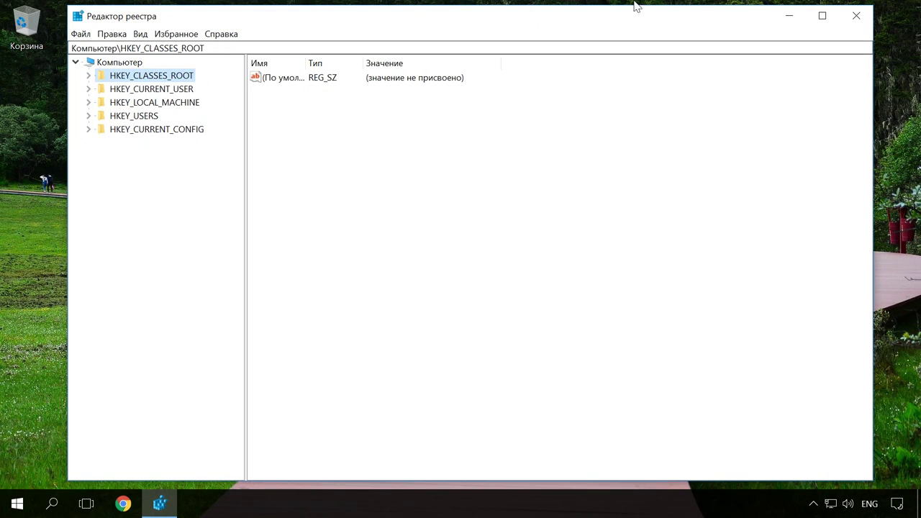
- Close the Registry Editor and open System Configuration with the Run command msconfig
left_click(856, 15)
key("super+r")
key("BackSpace")
type("ms")
key("Down")
key("Return")
key("Return")
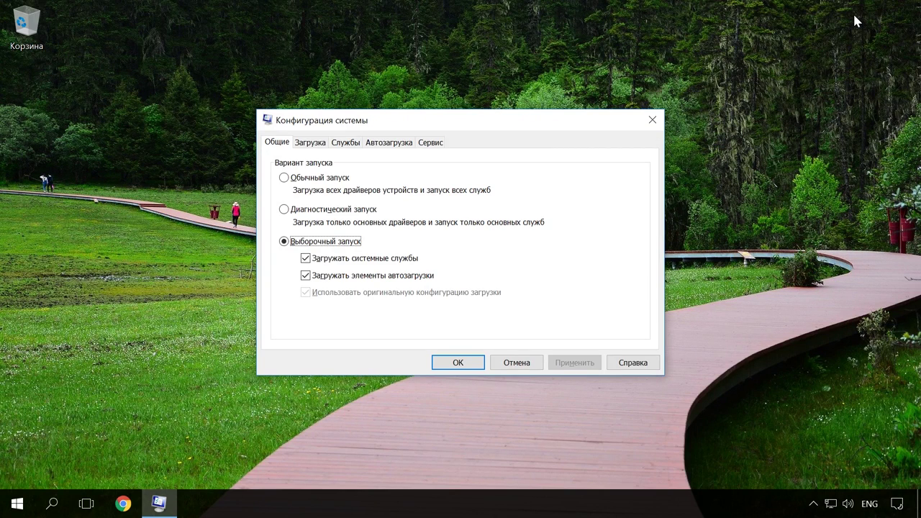
- View the boot settings in System Configuration, switch Safe boot on and off again, and cancel the dialog
left_click(317, 146)
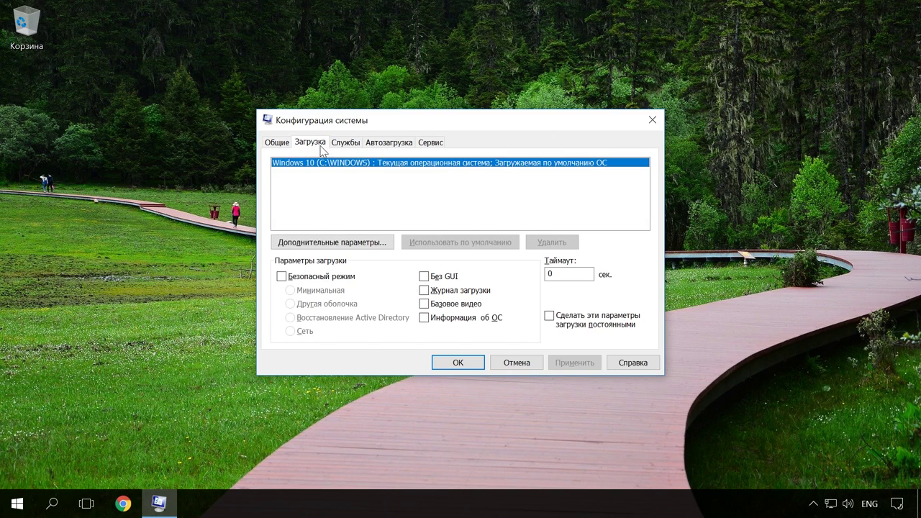
left_click(282, 277)
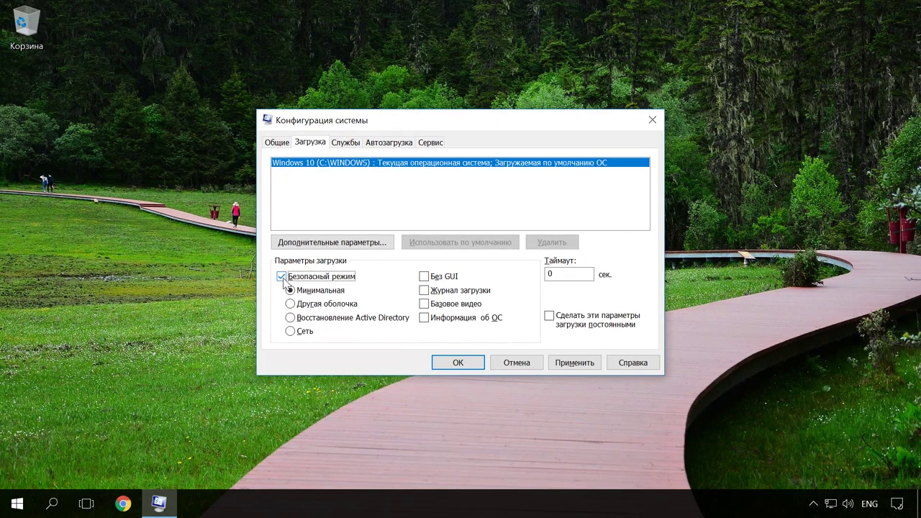
left_click(282, 278)
left_click(381, 164)
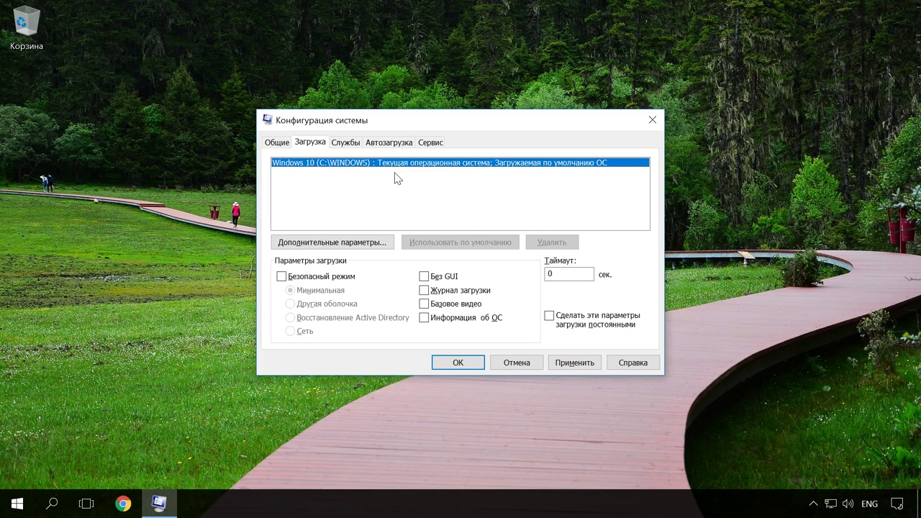
left_click(514, 365)
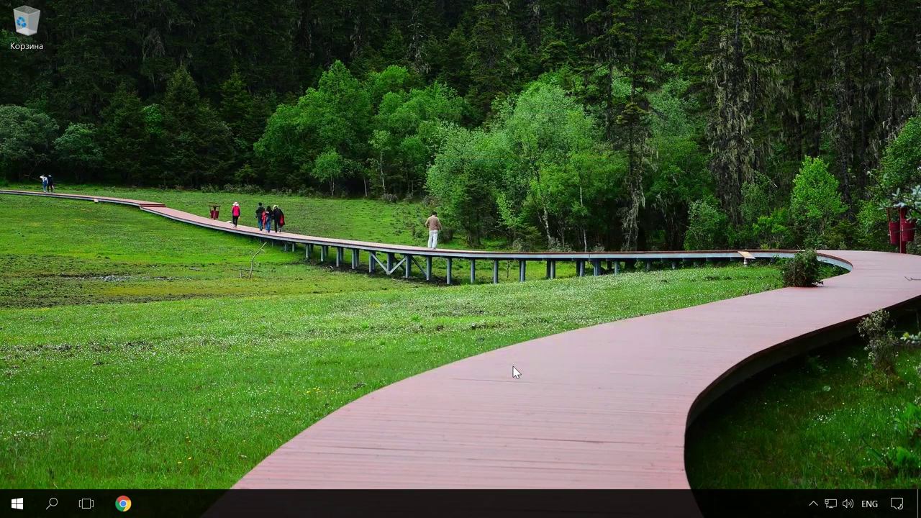
- Open the Command Prompt with the Run command cmd and close its window
key("super+r")
type("cmd")
key("Return")
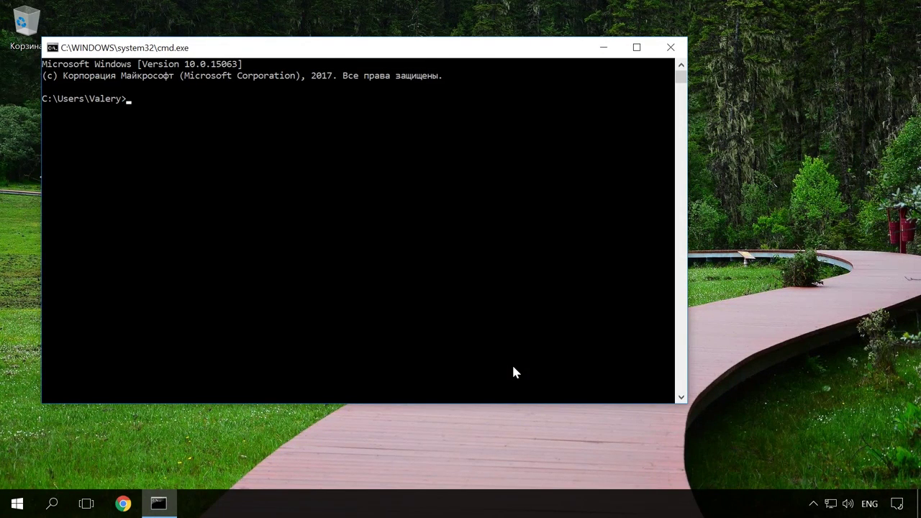
left_click(669, 52)
- Open the Local Group Policy Editor with the Run command gpedit.msc
key("super+r")
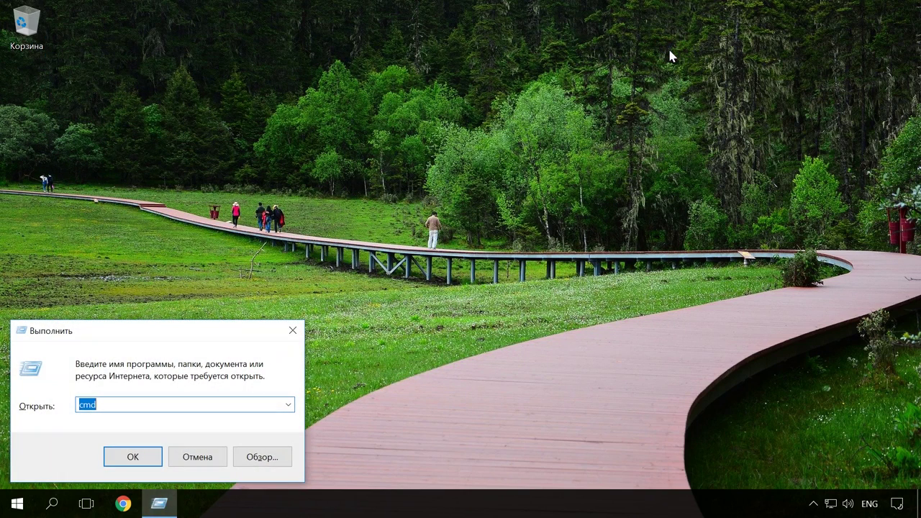
type("gp")
key("Down")
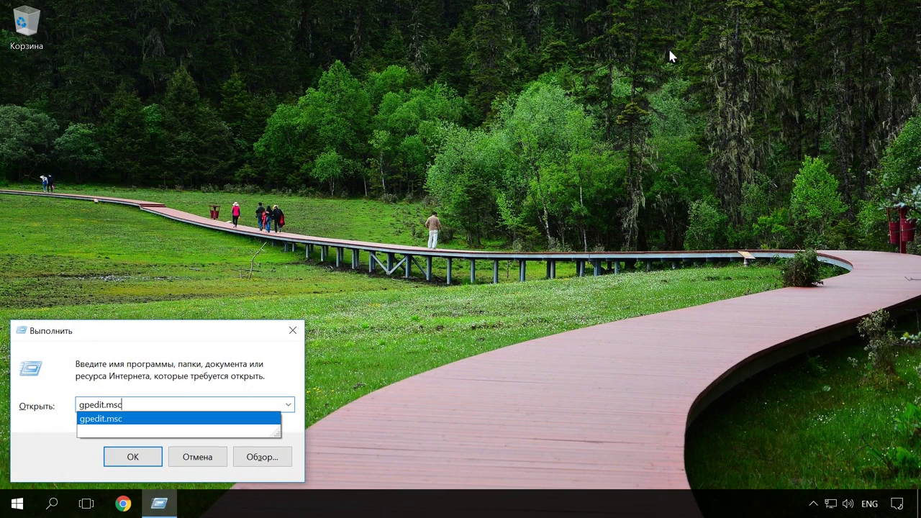
key("Return")
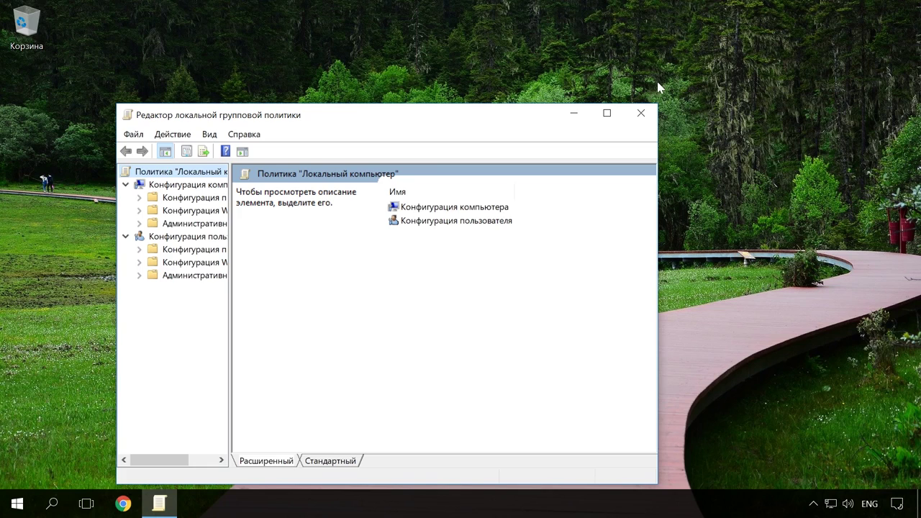
- Enlarge the Local Group Policy Editor window and its policy tree area to show the full names, and close the editor
left_click_drag(657, 105, 850, 13)
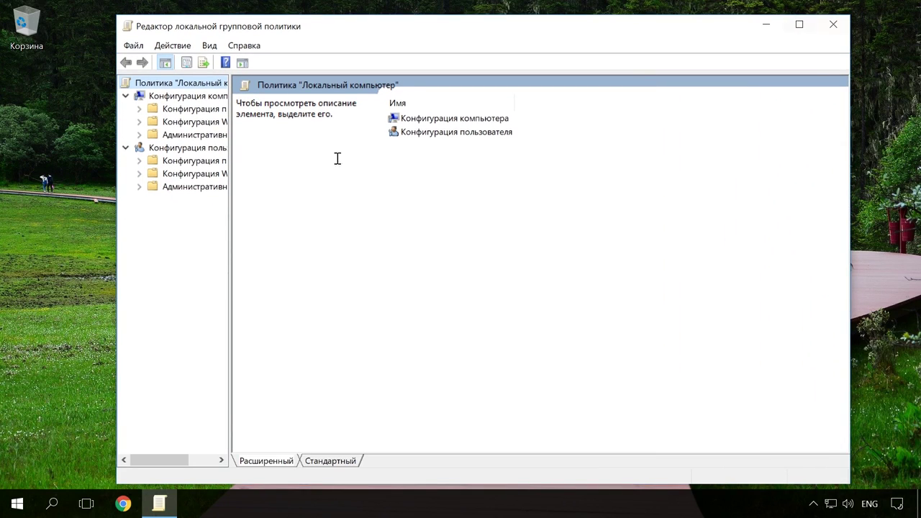
left_click_drag(232, 194, 337, 188)
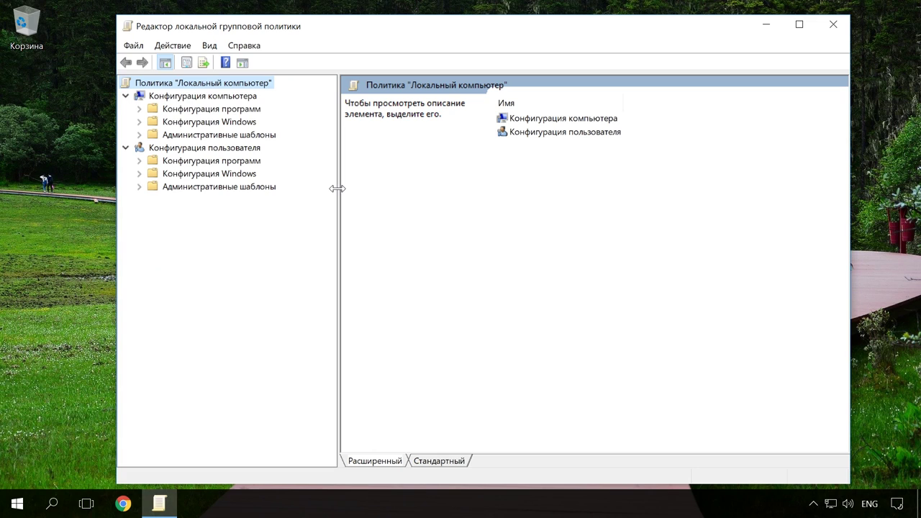
left_click(839, 24)
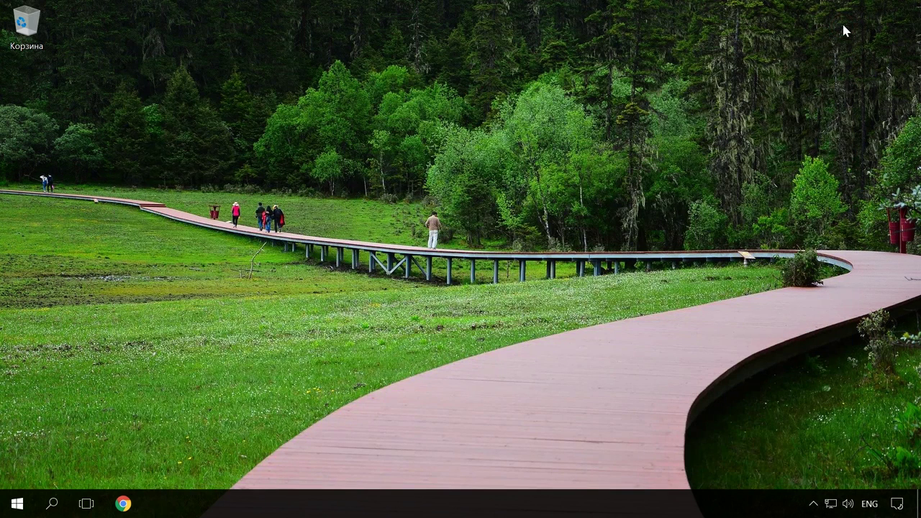
- Open the Services window using the Run command suggested for ser, and close it
key("super+r")
type("ser")
key("Down")
key("Return")
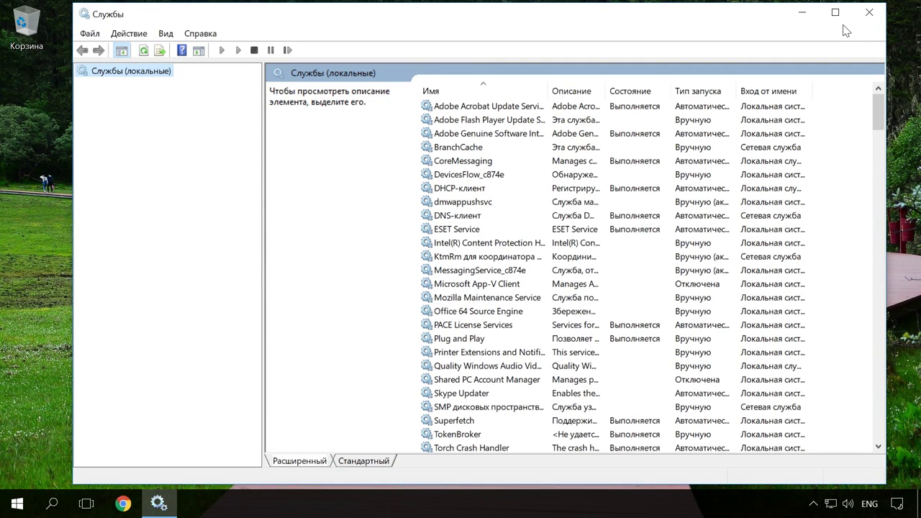
left_click(870, 14)
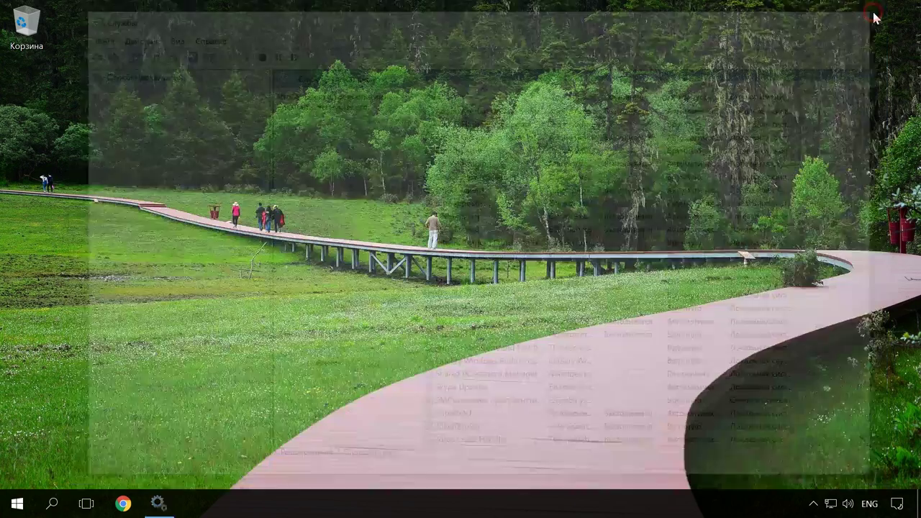
- Open the Control Panel with the Run command control and close its window
key("super+r")
type("con")
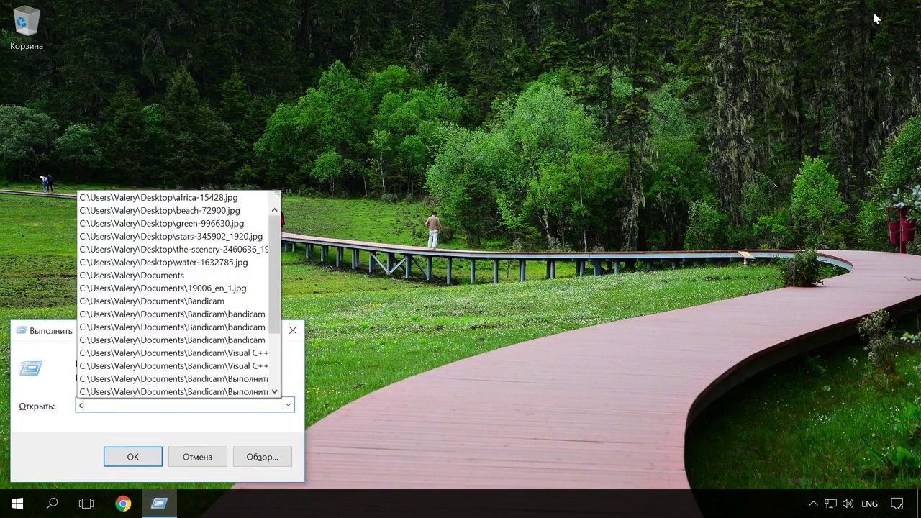
type("trol")
key("Return")
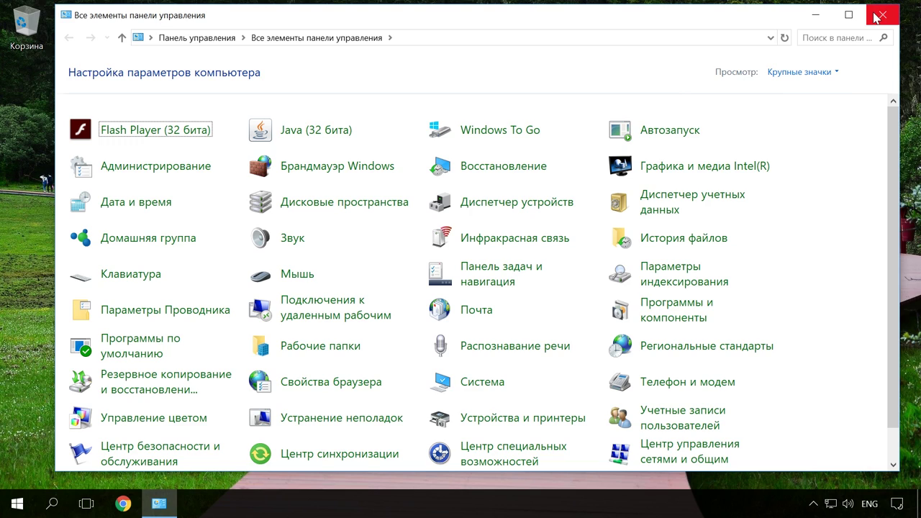
left_click(876, 17)
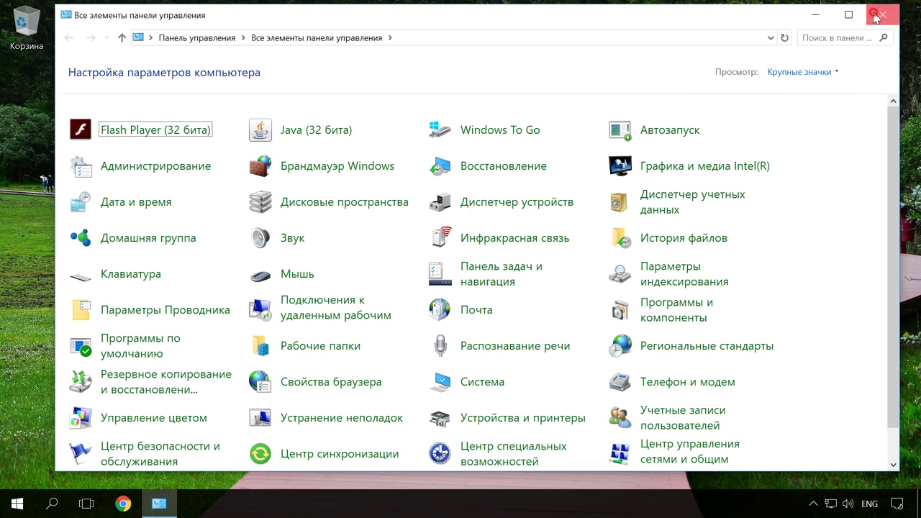
- Open Programs and Features with the Run command appwiz.cpl and close its window
key("super+r")
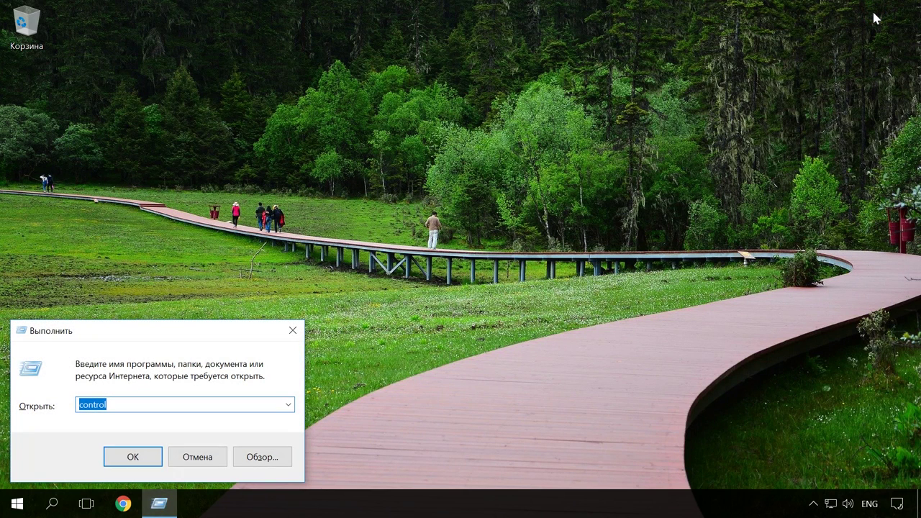
type("app")
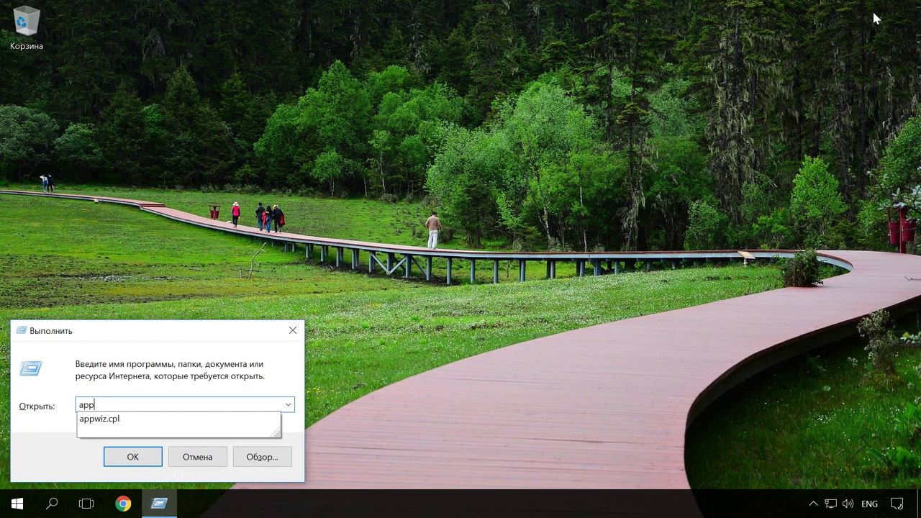
key("Down")
key("Return")
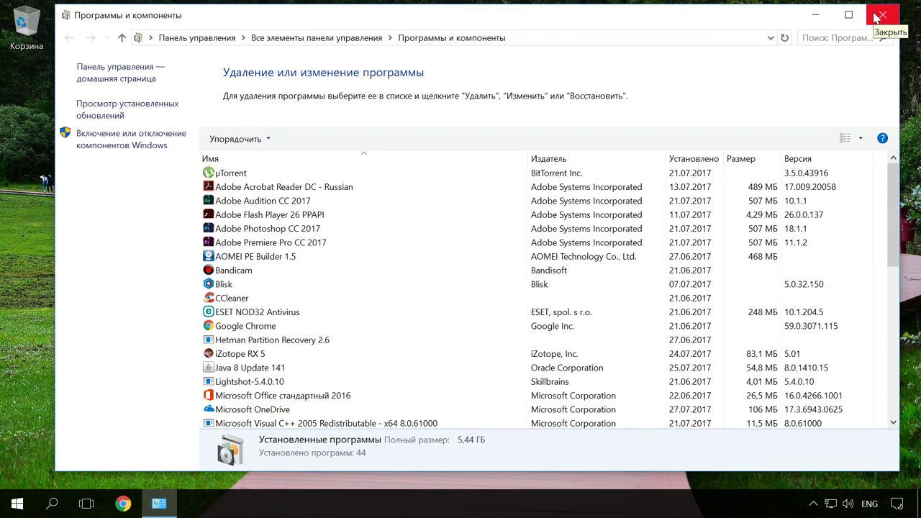
left_click(876, 17)
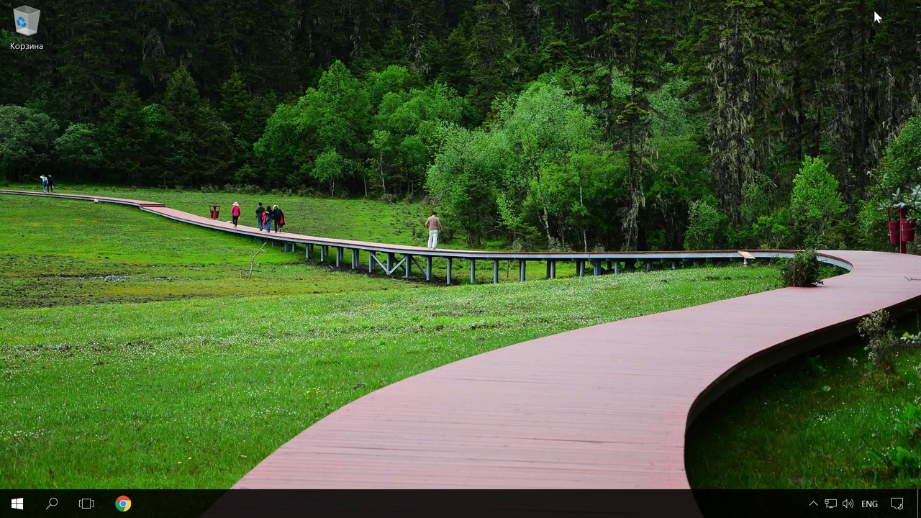
- Open System Information with the Run command msinfo32 and close its window
key("super+r")
type("ms")
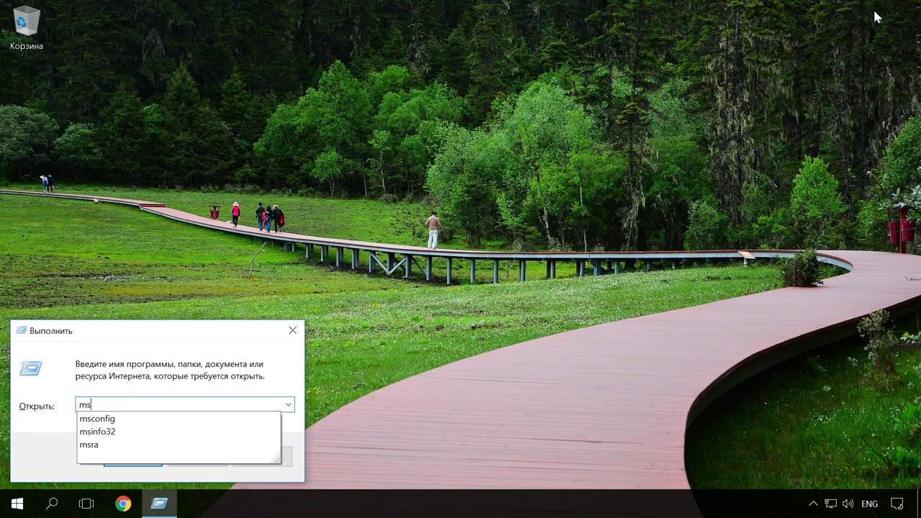
key("Down")
key("Down")
key("Return")
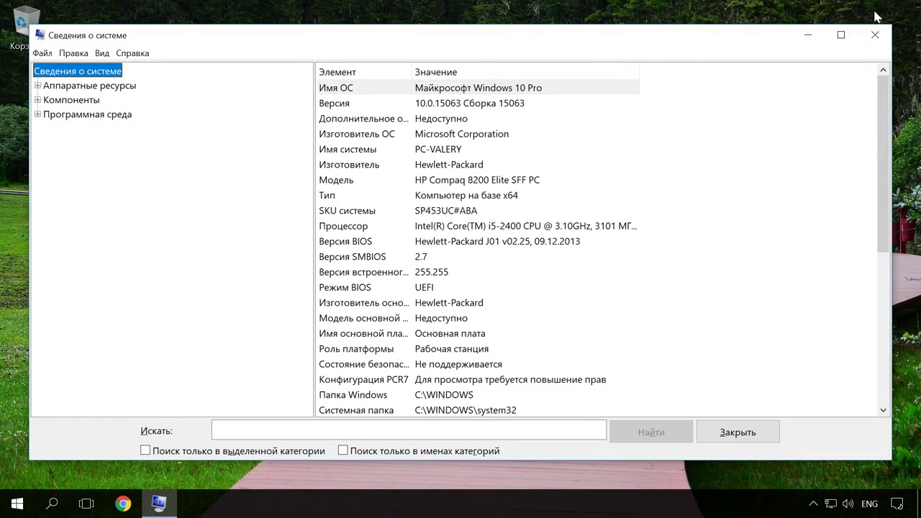
left_click(874, 35)
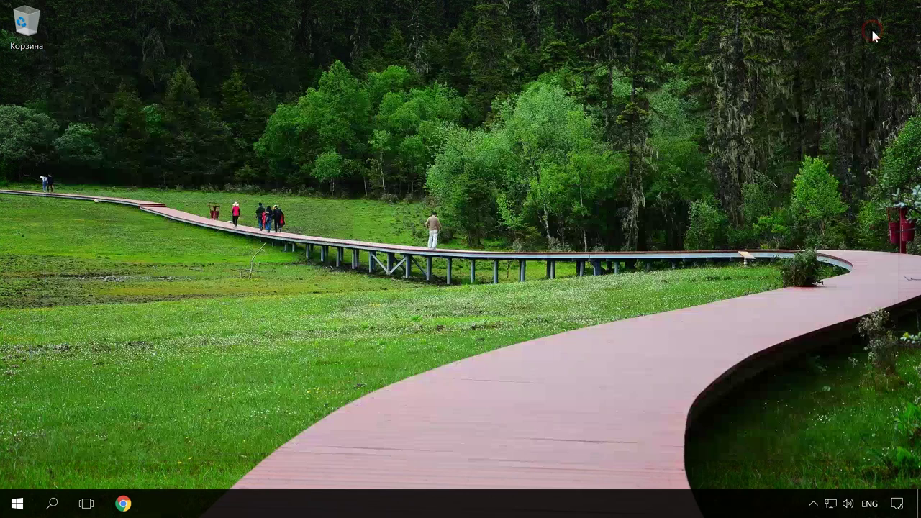
- Open the DirectX Diagnostic Tool with the Run command dxdiag and close its window
key("super+r")
type("dx")
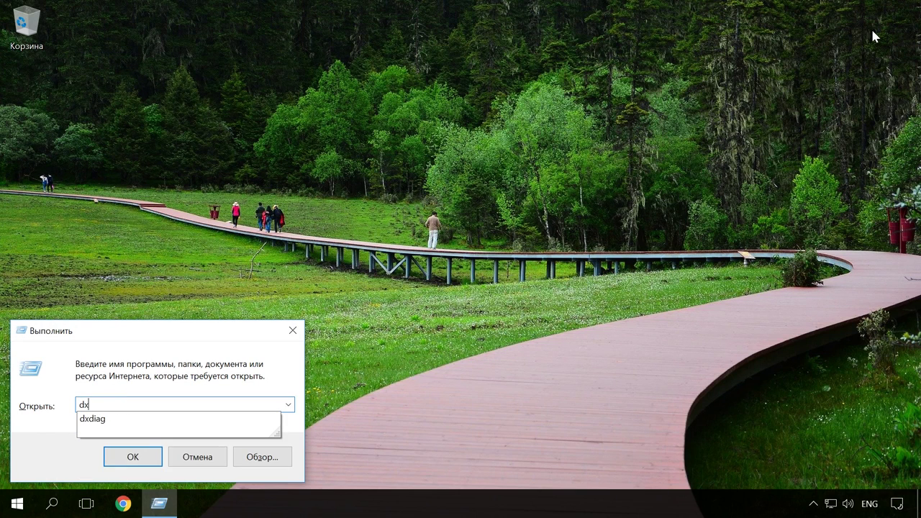
key("Down")
key("Return")
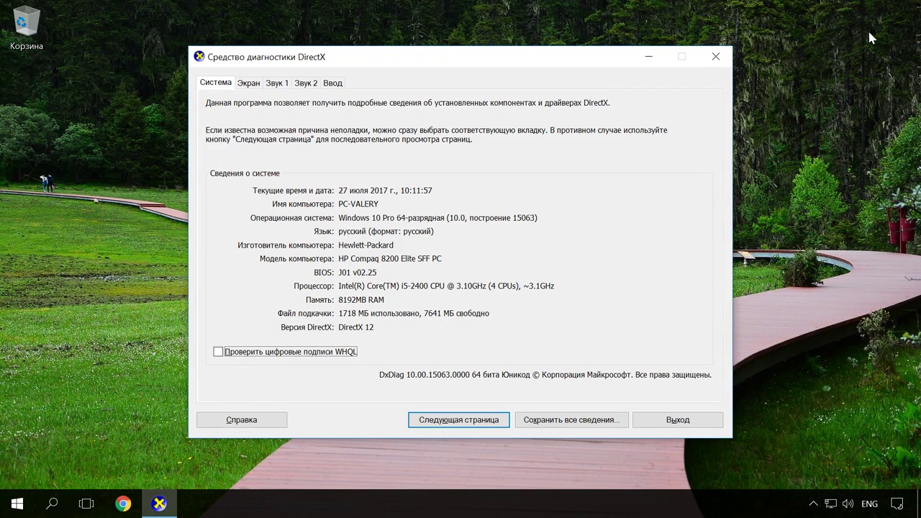
left_click(721, 60)
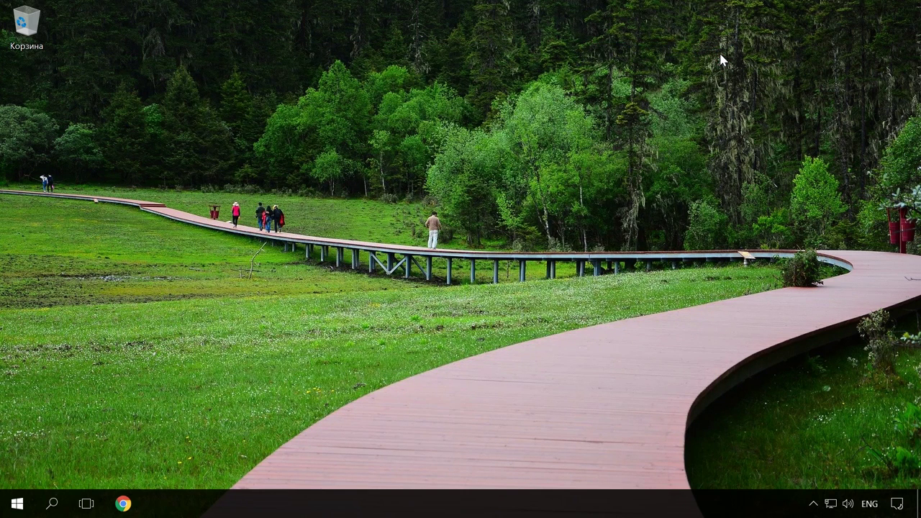